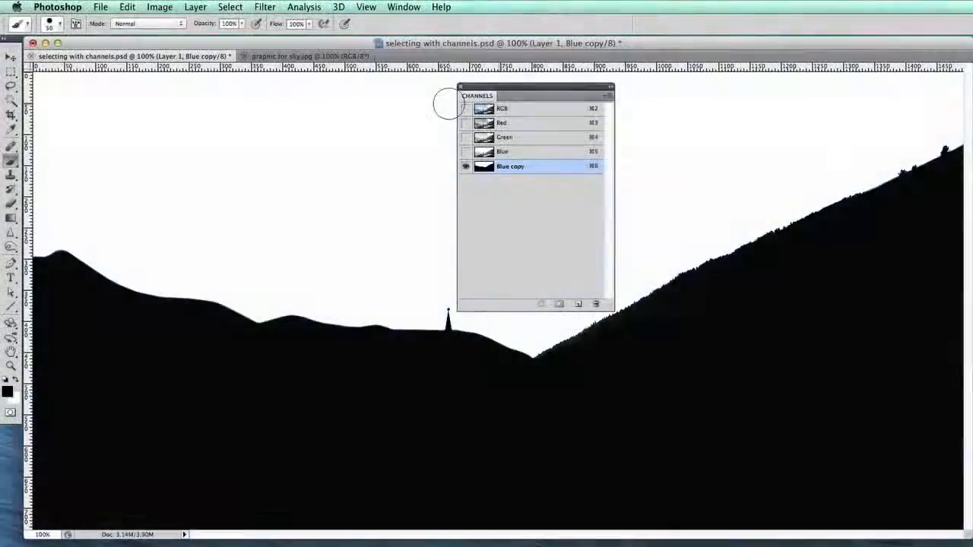
Show the full-color composite together with the red mask overlay of the Blue copy channel
{"action": "left_click", "coordinate": [466, 108]}
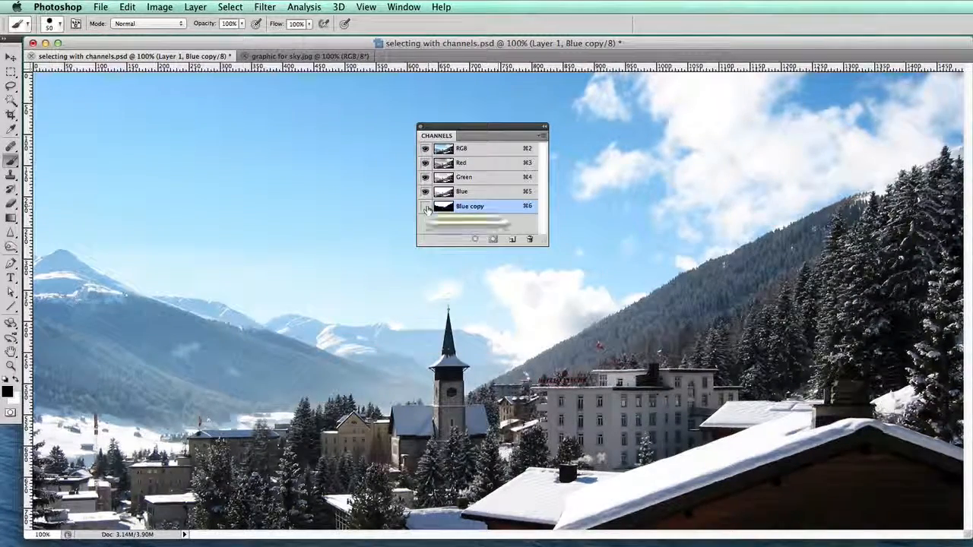
{"action": "left_click", "coordinate": [425, 207]}
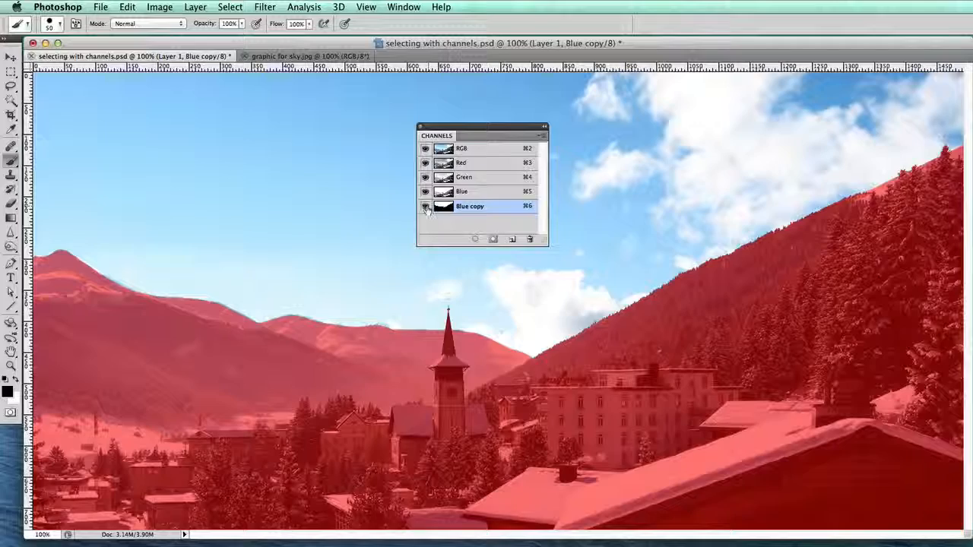
Copy the entire graphic for sky.jpg image and paste it as a new layer into selecting with channels.psd
{"action": "left_click", "coordinate": [307, 56]}
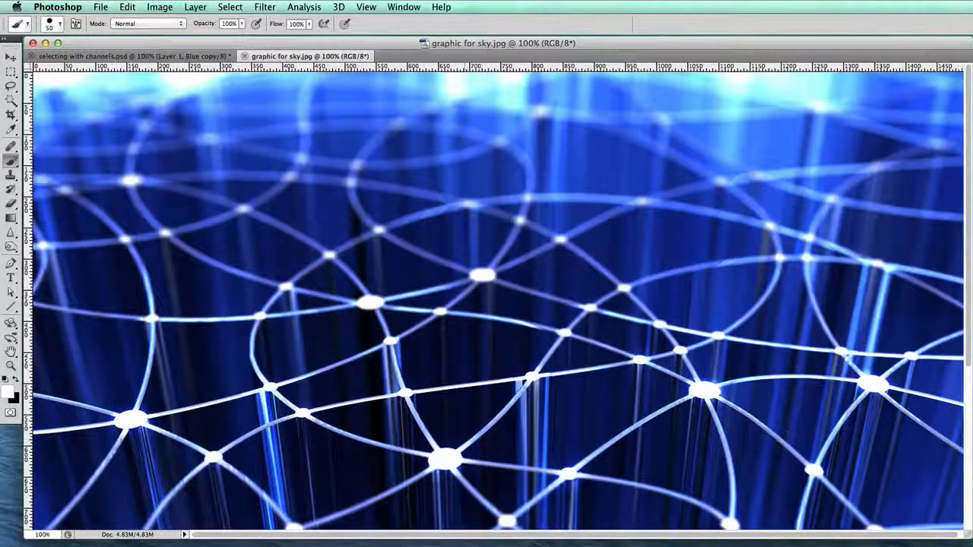
{"action": "left_click", "coordinate": [11, 58]}
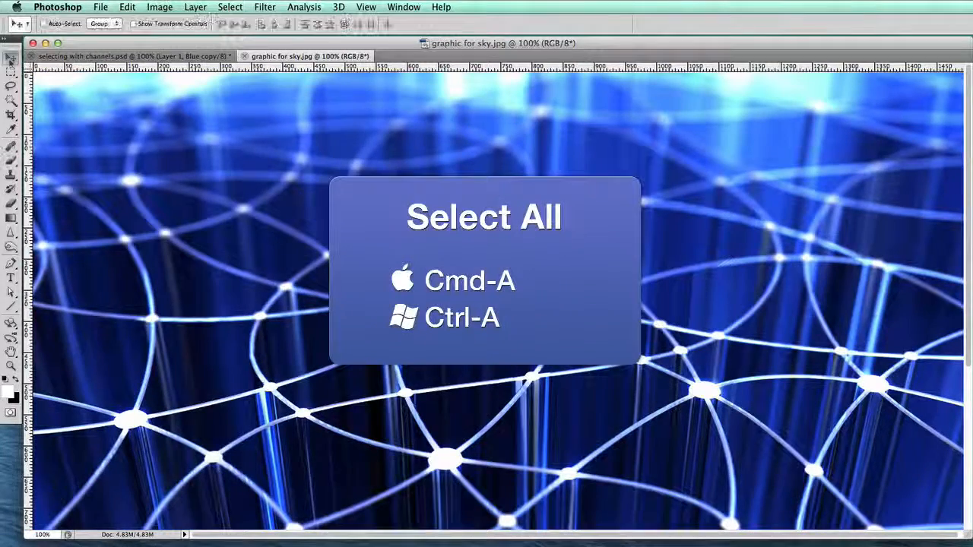
{"action": "key", "text": "super+c"}
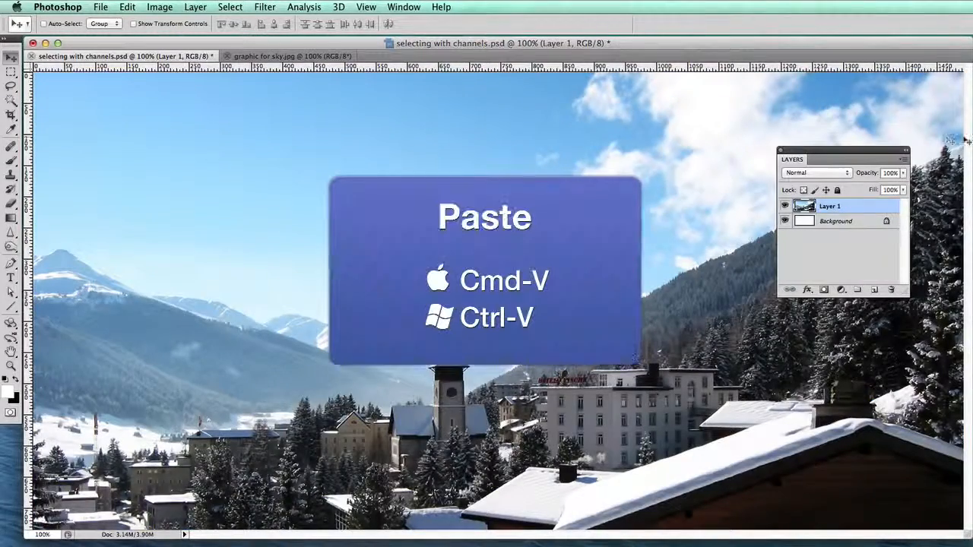
{"action": "key", "text": "super+v"}
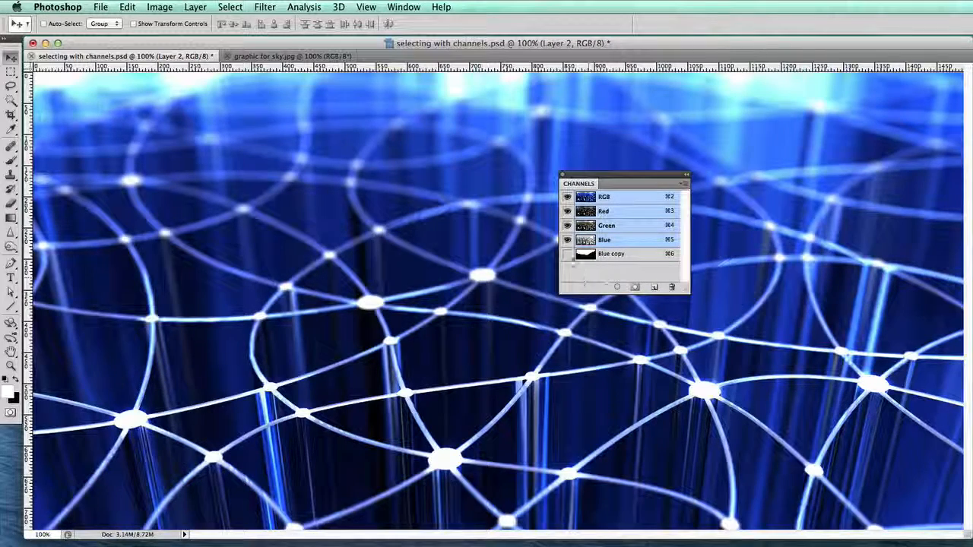
Preview the Blue copy overlay on the pasted graphic and load that channel as a selection
{"action": "left_click", "coordinate": [567, 257]}
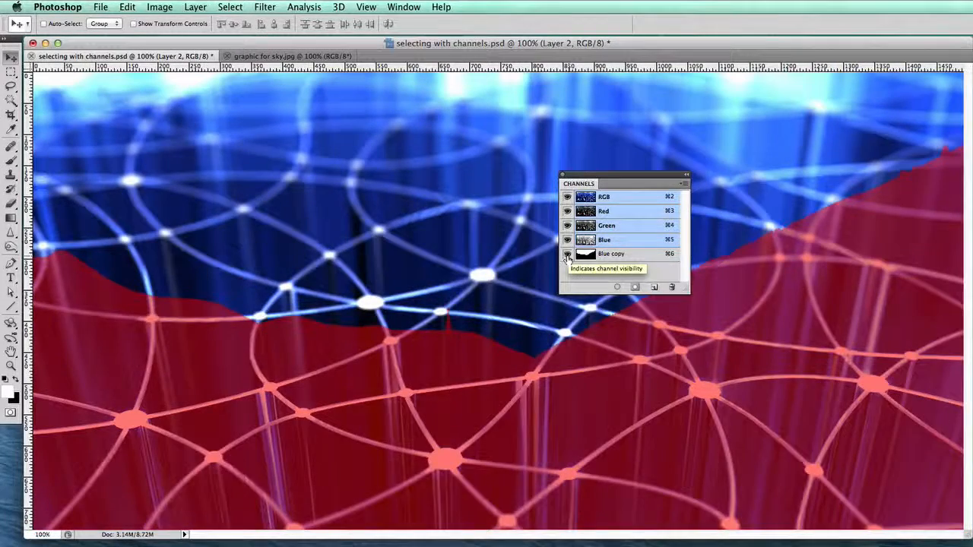
{"action": "left_click", "coordinate": [567, 257]}
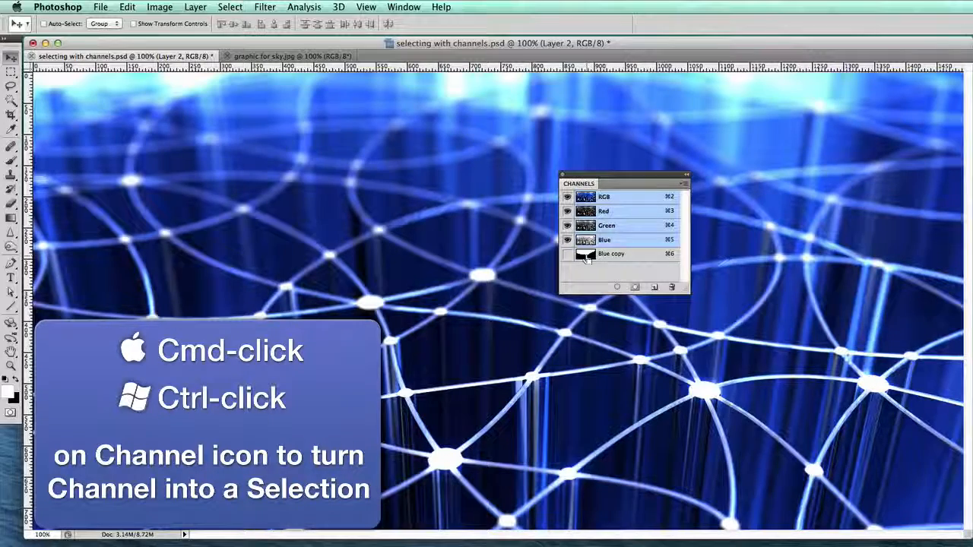
{"action": "left_click", "coordinate": [586, 256], "text": "super"}
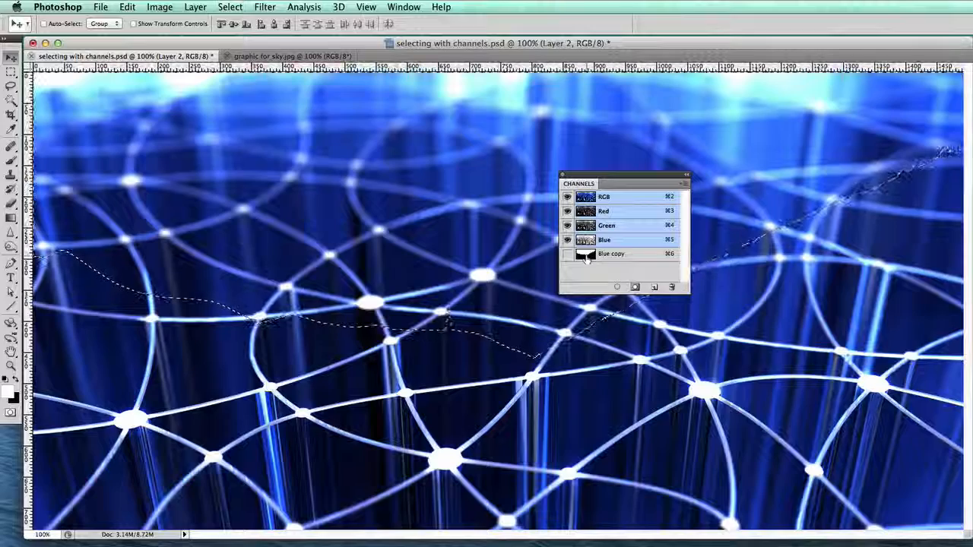
Compare the selection outline with the Blue copy channel, viewed alone and as an overlay, and return to the RGB composite
{"action": "left_click", "coordinate": [630, 257]}
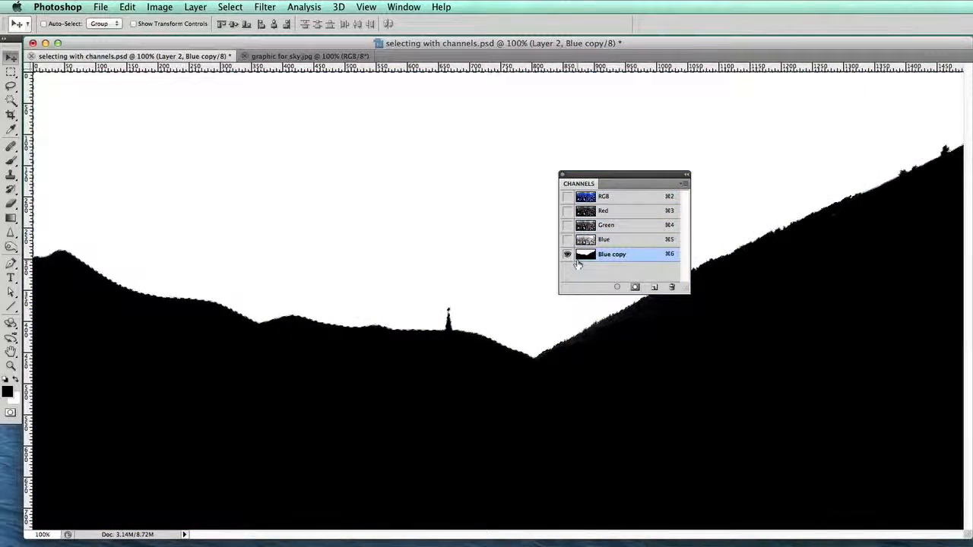
{"action": "left_click", "coordinate": [608, 196]}
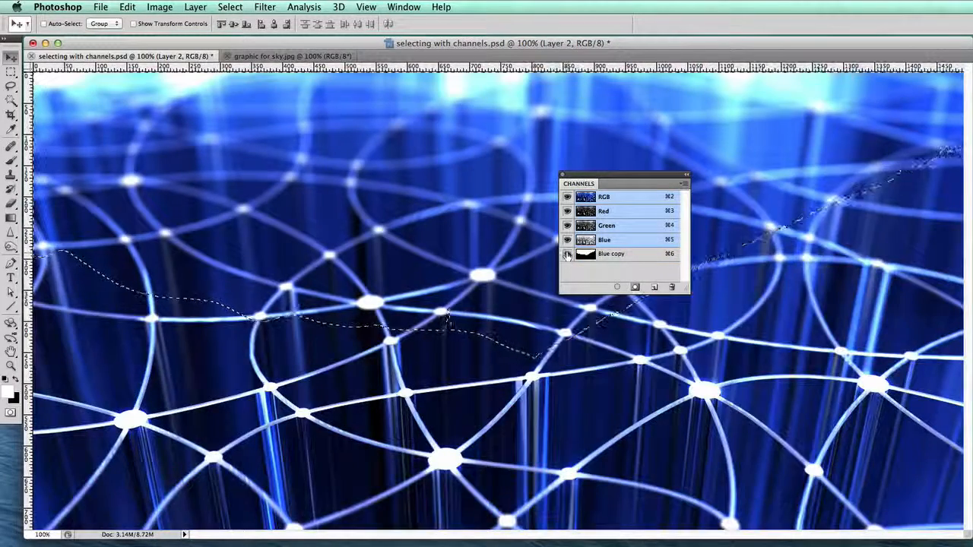
{"action": "left_click", "coordinate": [567, 255]}
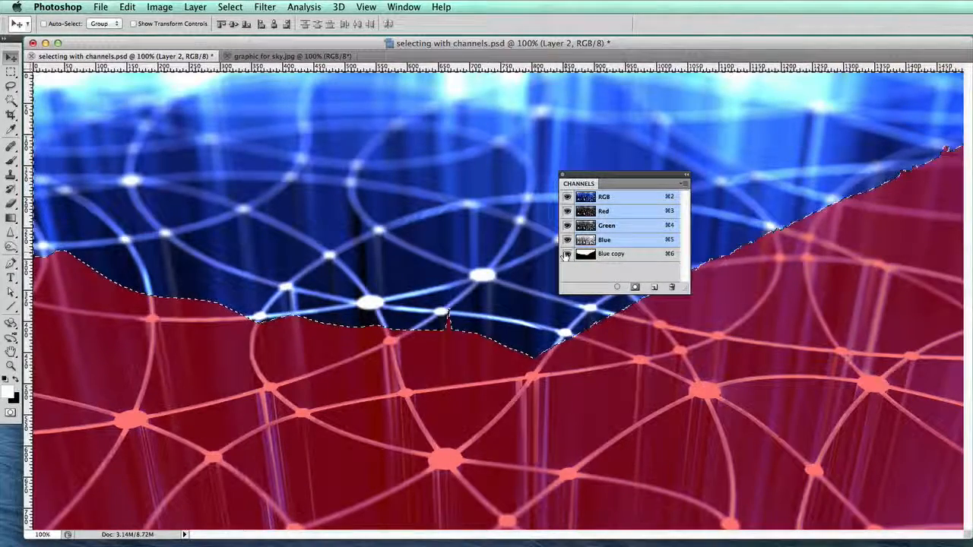
{"action": "left_click", "coordinate": [566, 254]}
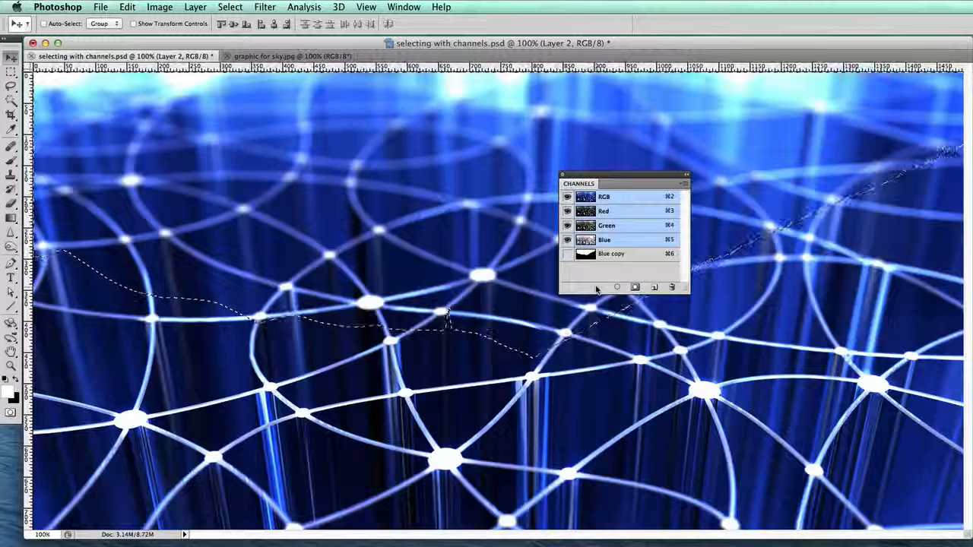
Add a layer mask to Layer 2 from the sky selection
{"action": "key", "text": "F7"}
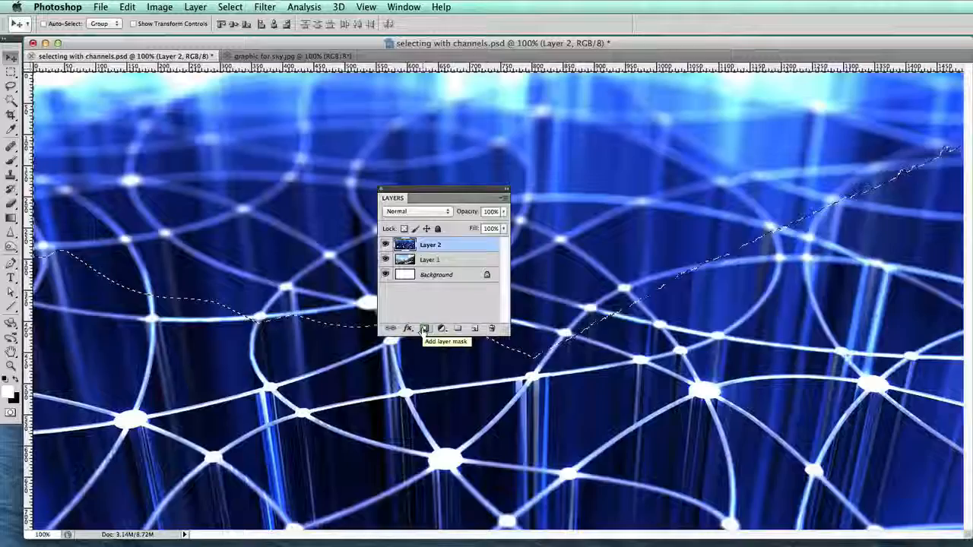
{"action": "left_click", "coordinate": [423, 329]}
{"action": "key", "text": "F7"}
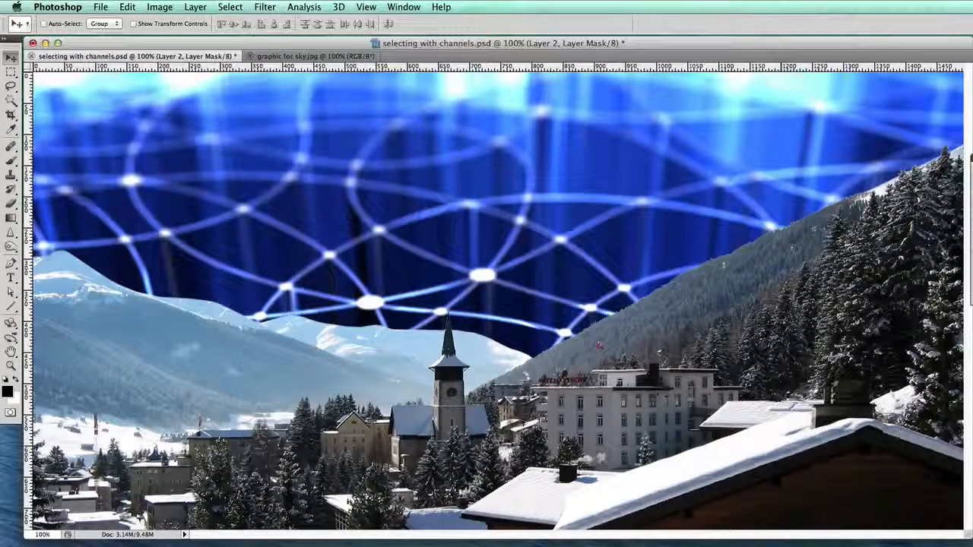
Make Layer 2's image active instead of its mask and move the layers list out of the way
{"action": "left_click_drag", "start_coordinate": [972, 155], "coordinate": [602, 98]}
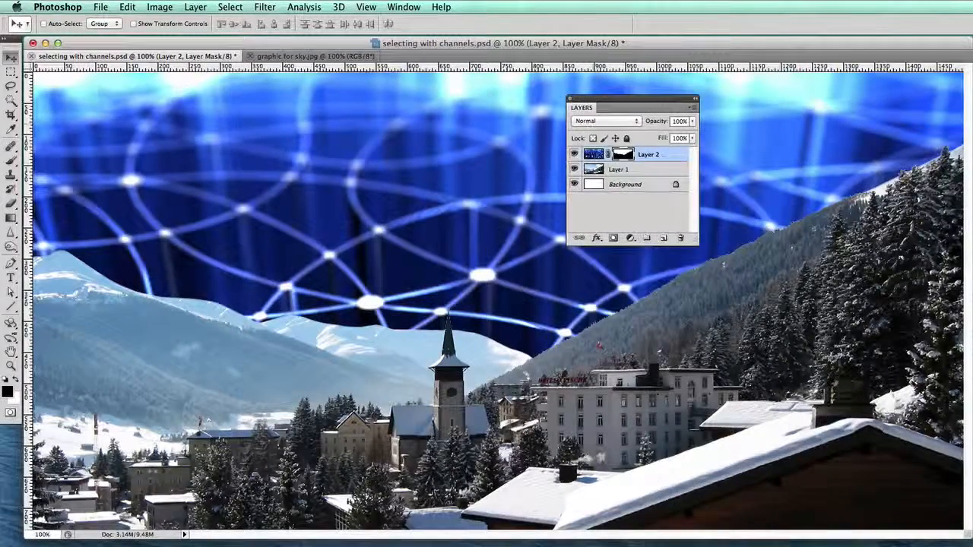
{"action": "left_click", "coordinate": [593, 156]}
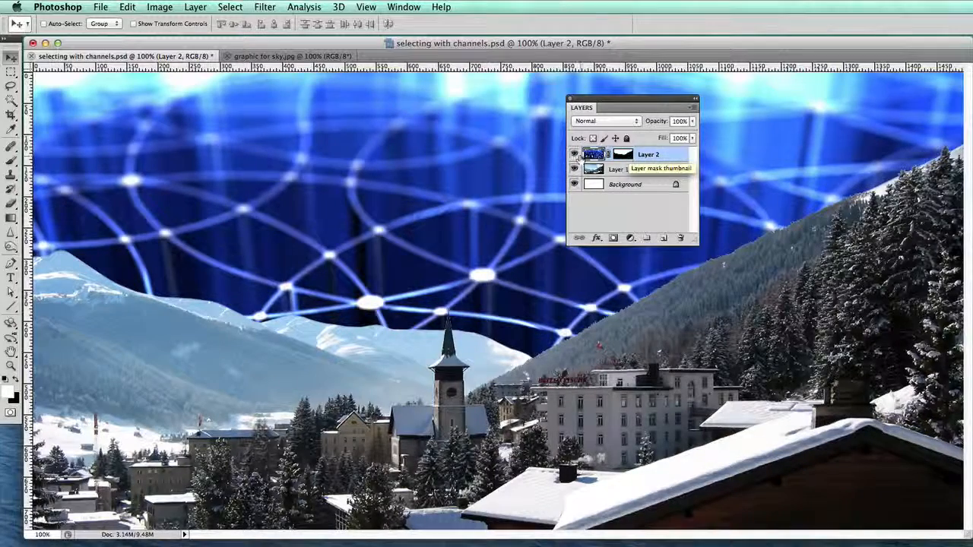
{"action": "left_click_drag", "start_coordinate": [601, 99], "coordinate": [972, 152]}
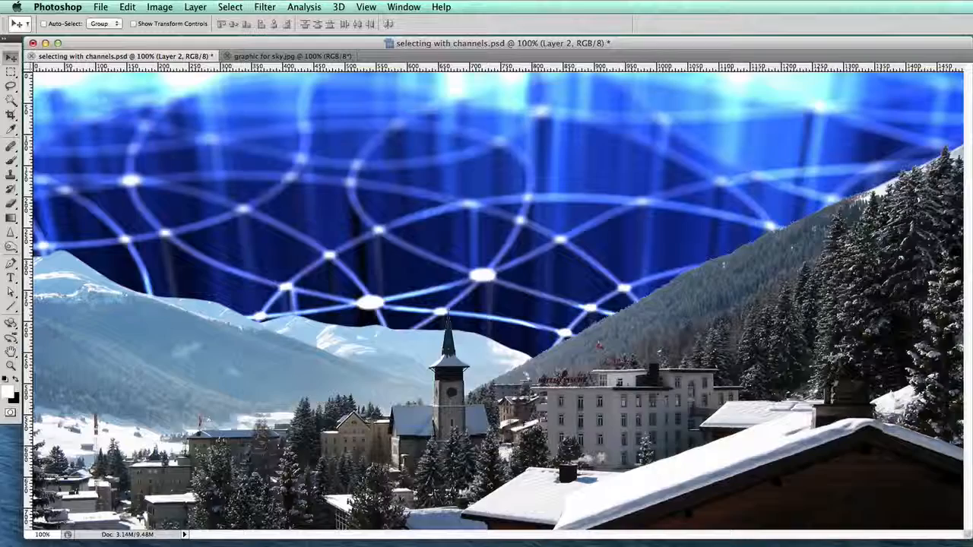
Cycle through Layer 2's blend modes to compare how the network graphic mixes with the sky
{"action": "key", "text": "shift+plus"}
{"action": "key", "text": "shift+plus"}
{"action": "key", "text": "shift+plus"}
{"action": "key", "text": "shift+plus"}
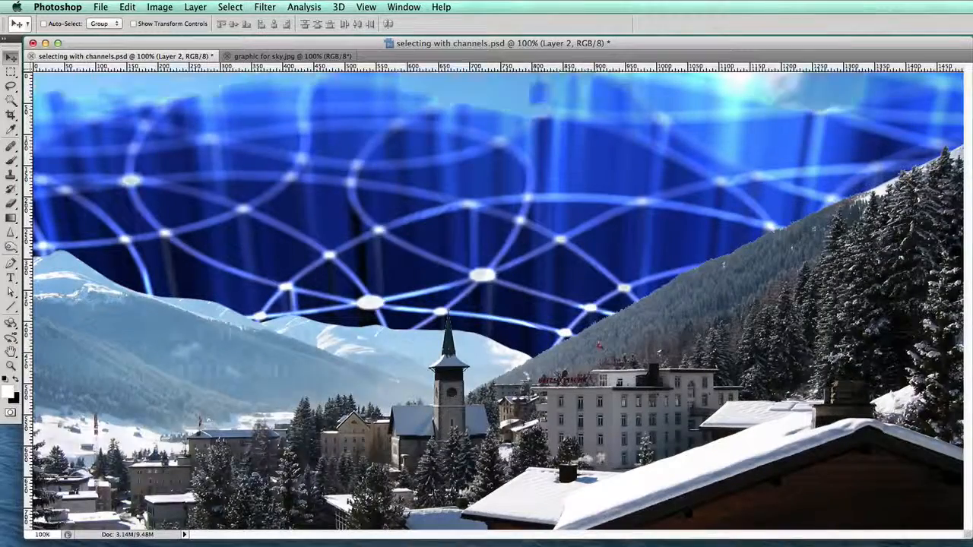
{"action": "key", "text": "shift+plus"}
{"action": "key", "text": "shift+plus"}
{"action": "key", "text": "shift+plus"}
{"action": "key", "text": "shift+plus"}
{"action": "key", "text": "shift+plus"}
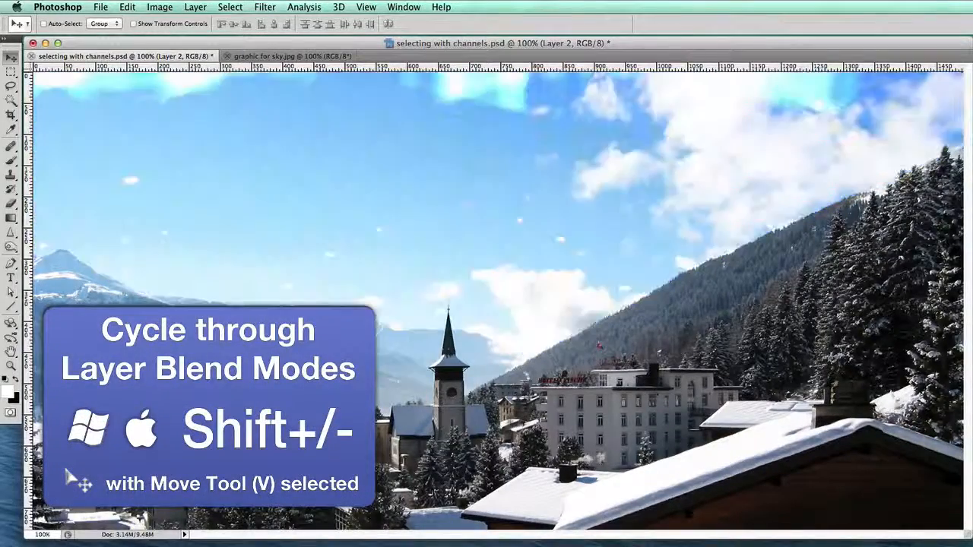
{"action": "key", "text": "shift+plus"}
{"action": "key", "text": "shift+plus"}
{"action": "key", "text": "shift+plus"}
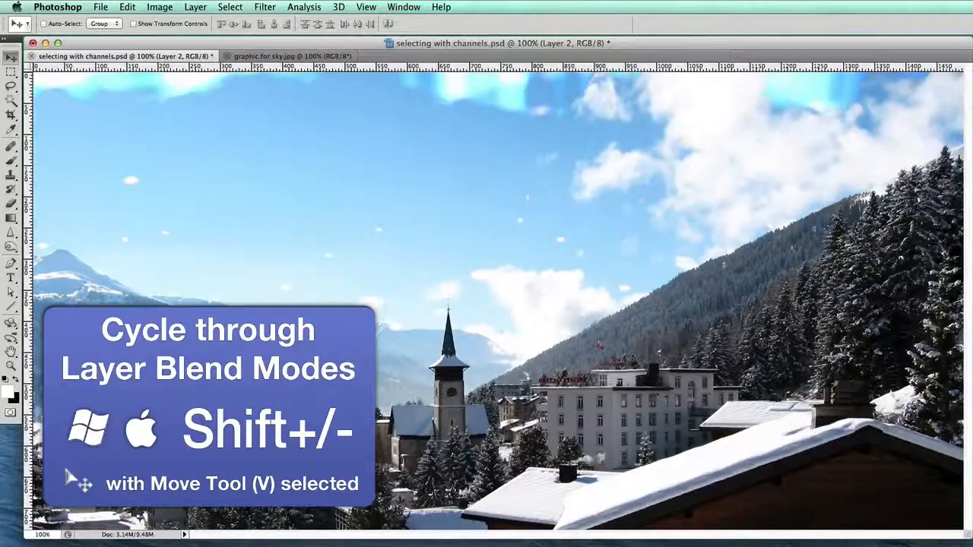
{"action": "key", "text": "shift+plus"}
{"action": "key", "text": "shift+plus"}
{"action": "key", "text": "shift+plus"}
{"action": "key", "text": "shift+plus"}
{"action": "key", "text": "shift+plus"}
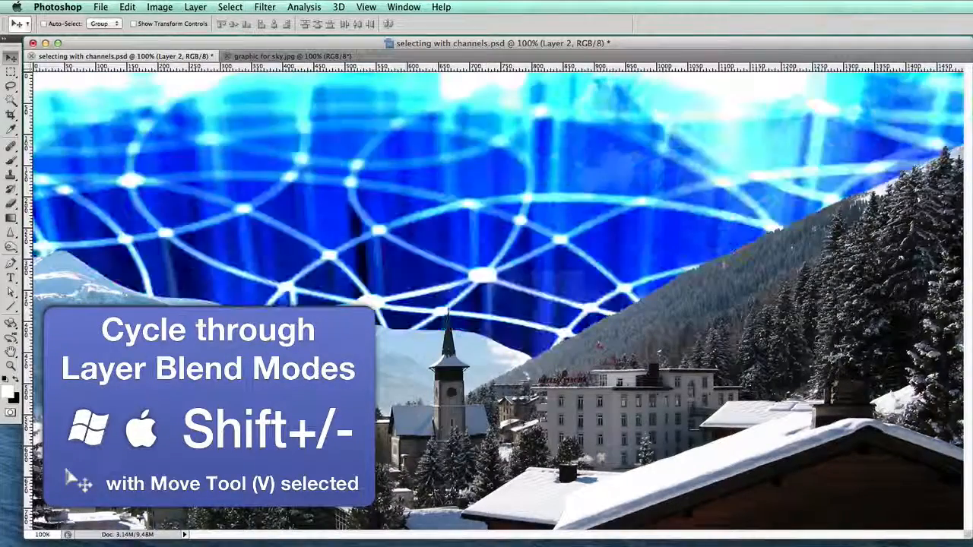
{"action": "key", "text": "shift+plus"}
{"action": "key", "text": "shift+plus"}
{"action": "key", "text": "shift+plus"}
{"action": "key", "text": "shift+plus"}
{"action": "key", "text": "shift+plus"}
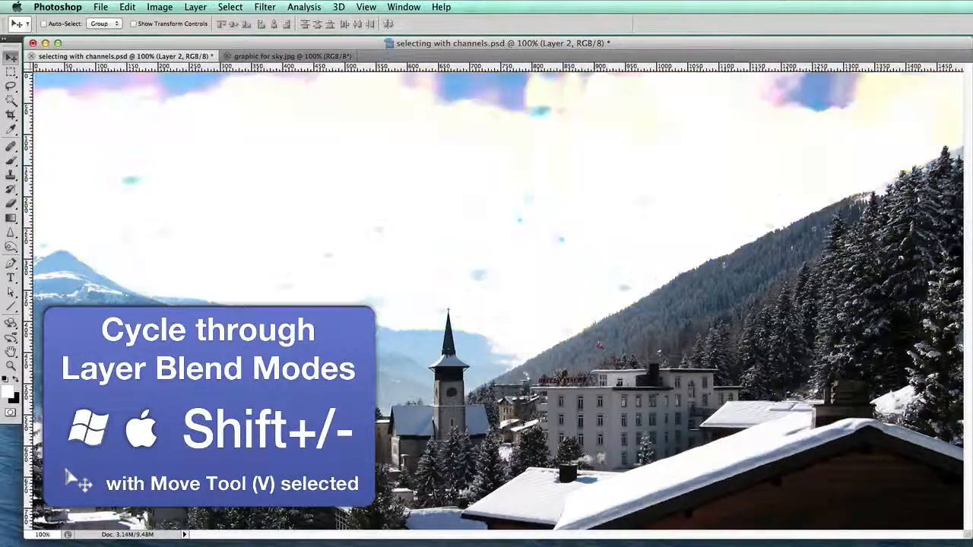
{"action": "key", "text": "shift+plus"}
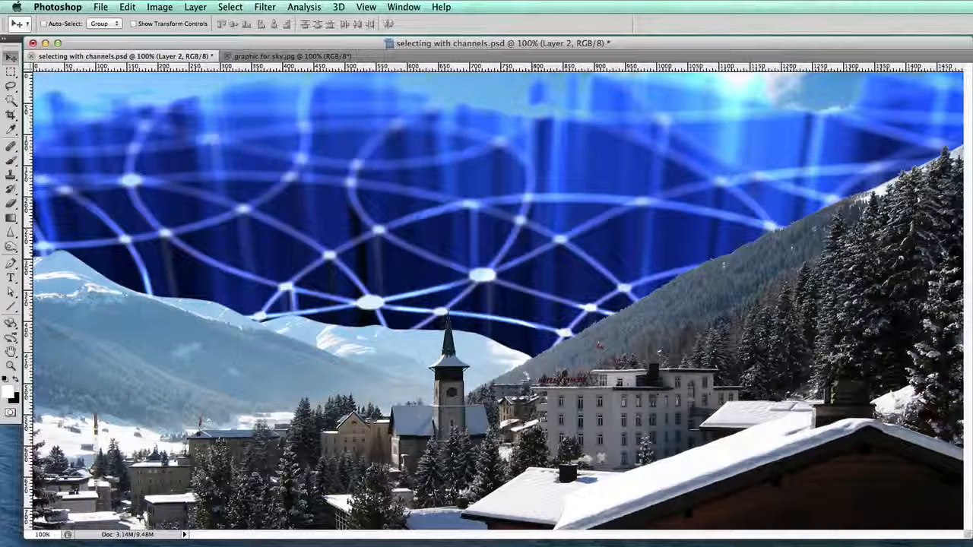
Reduce Layer 2's opacity, trying values between 50% and 90% so the clouds show through the graphic
{"action": "key", "text": "7"}
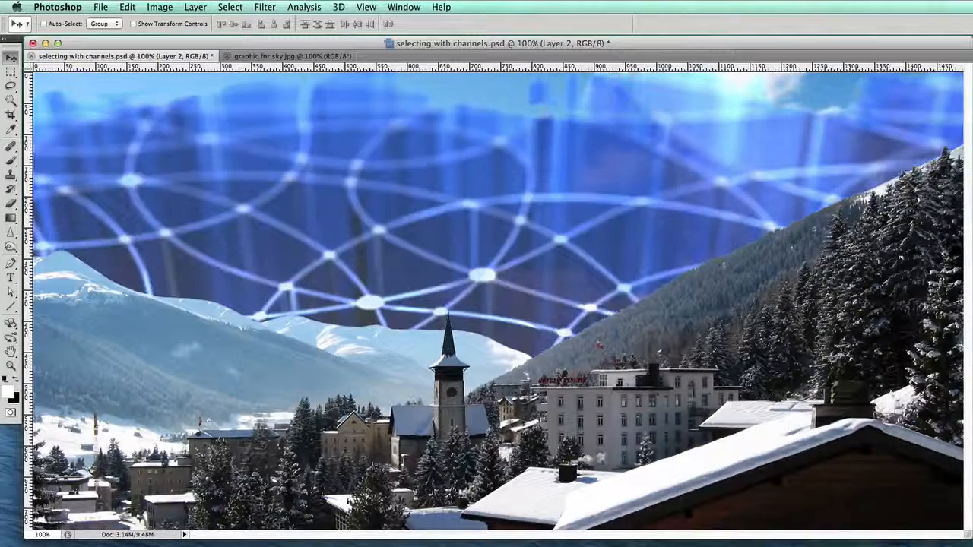
{"action": "key", "text": "5"}
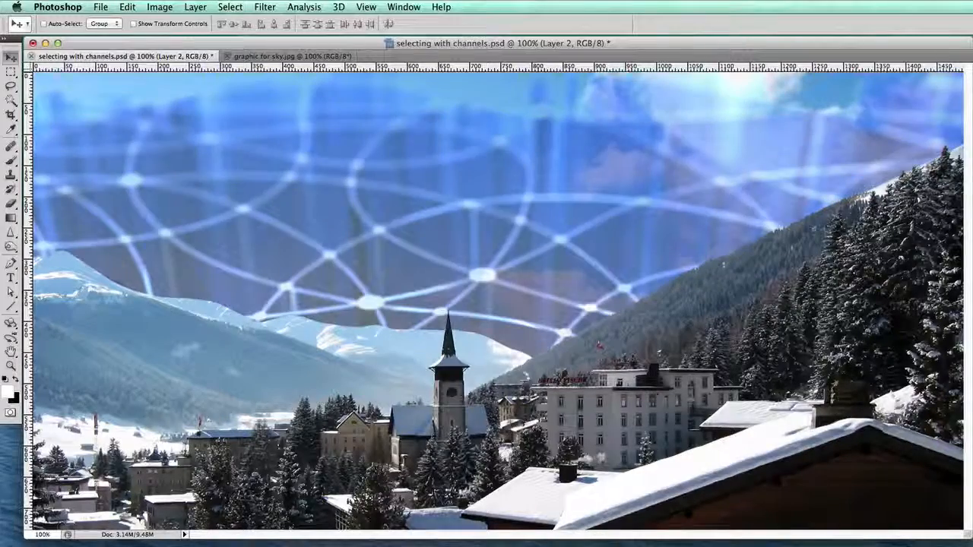
{"action": "key", "text": "9"}
{"action": "key", "text": "8"}
{"action": "key", "text": "7"}
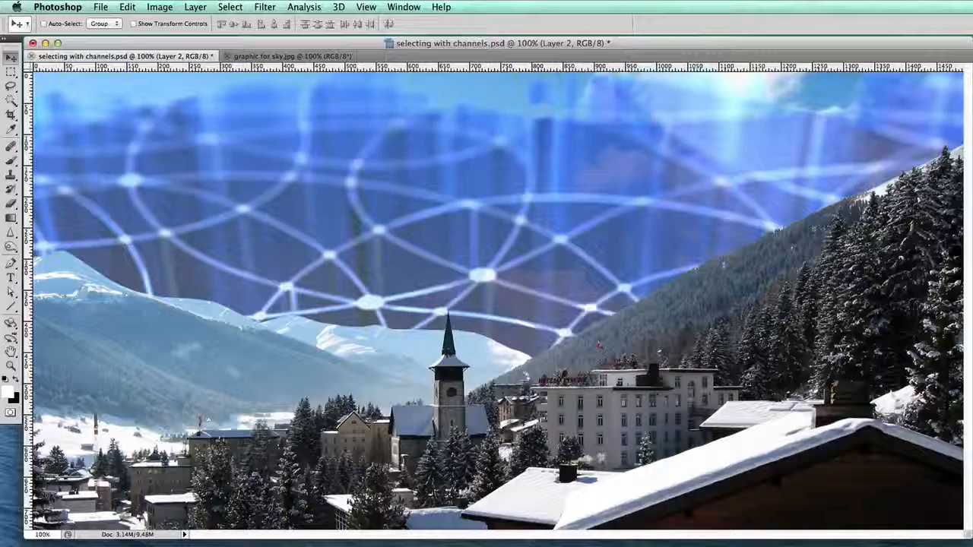
Cycle through the blend modes again and set Layer 2 to Hard Light
{"action": "key", "text": "shift+plus"}
{"action": "key", "text": "shift+plus"}
{"action": "key", "text": "shift+plus"}
{"action": "key", "text": "shift+plus"}
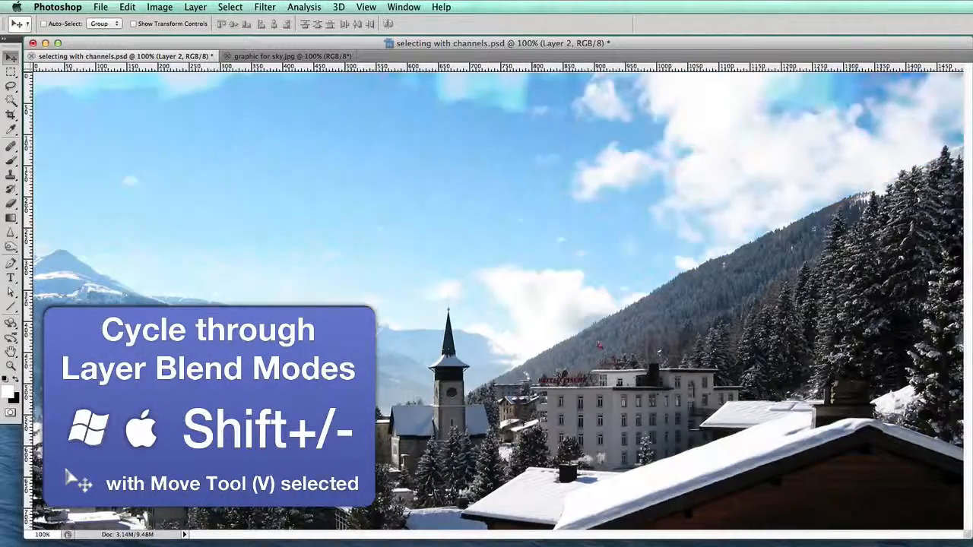
{"action": "key", "text": "shift+plus"}
{"action": "key", "text": "shift+plus"}
{"action": "key", "text": "shift+plus"}
{"action": "key", "text": "shift+plus"}
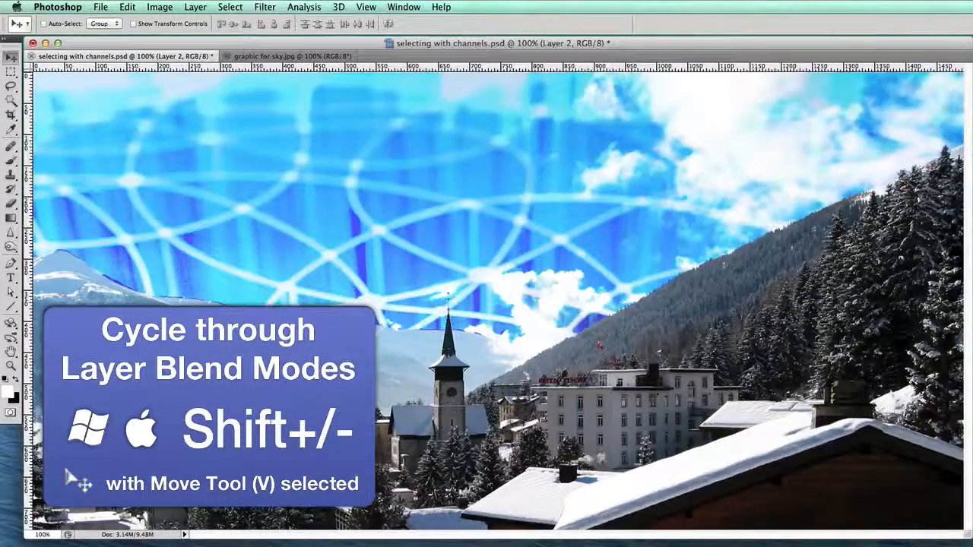
{"action": "key", "text": "shift+plus"}
{"action": "key", "text": "shift+minus"}
{"action": "key", "text": "shift+plus"}
{"action": "key", "text": "shift+plus"}
{"action": "key", "text": "shift+plus"}
{"action": "key", "text": "shift+plus"}
{"action": "key", "text": "shift+plus"}
{"action": "key", "text": "shift+plus"}
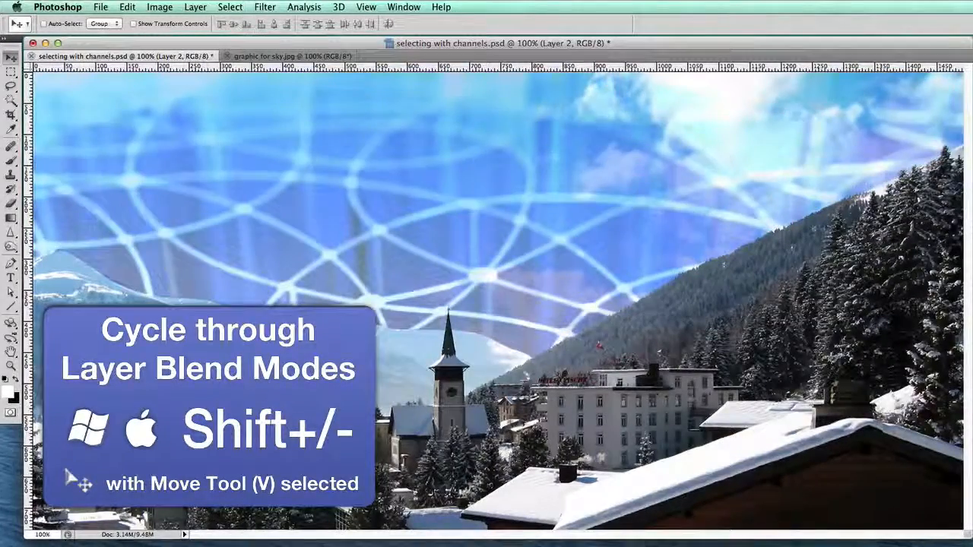
{"action": "key", "text": "shift+plus"}
{"action": "key", "text": "F7"}
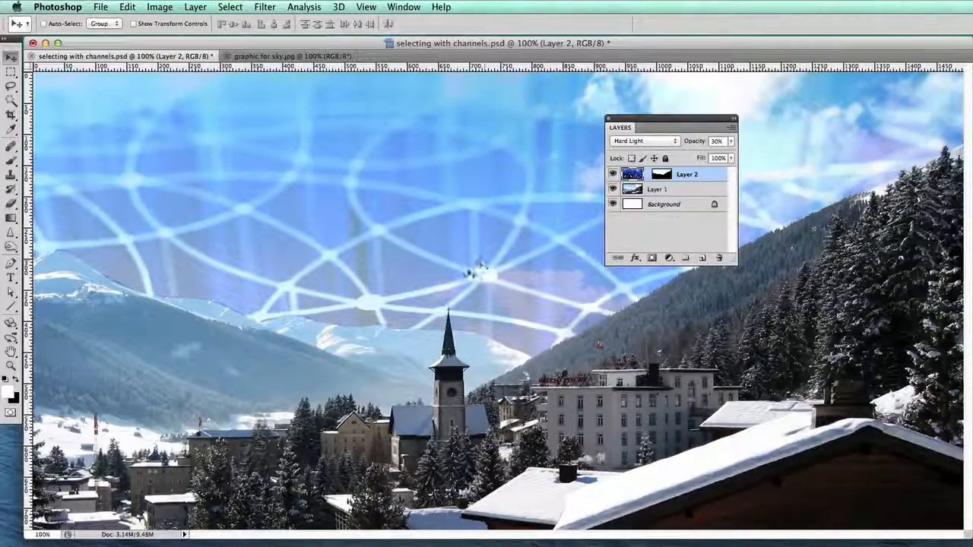
Reposition the network graphic higher within the sky area, leaving the layer mask in place
{"action": "left_click_drag", "start_coordinate": [477, 271], "coordinate": [446, 161]}
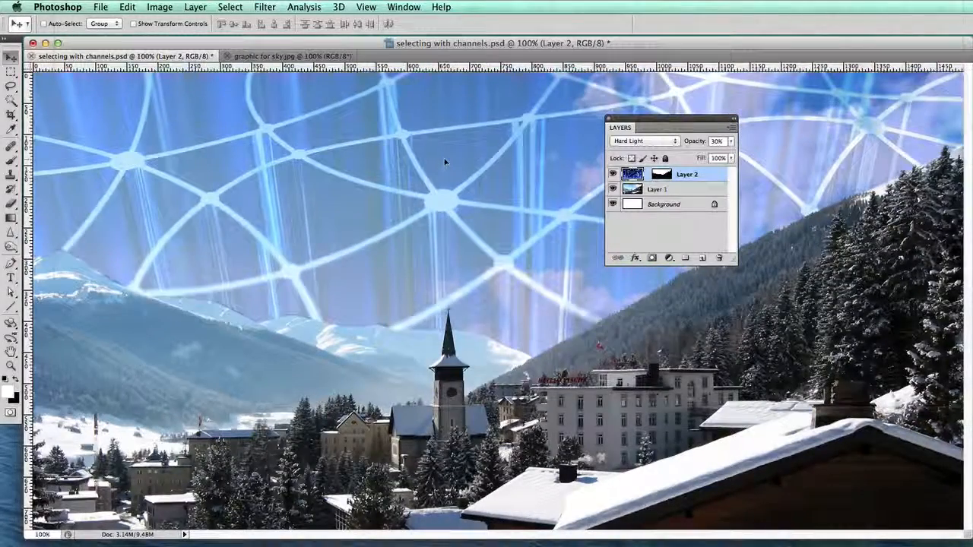
{"action": "left_click_drag", "start_coordinate": [356, 248], "coordinate": [363, 310]}
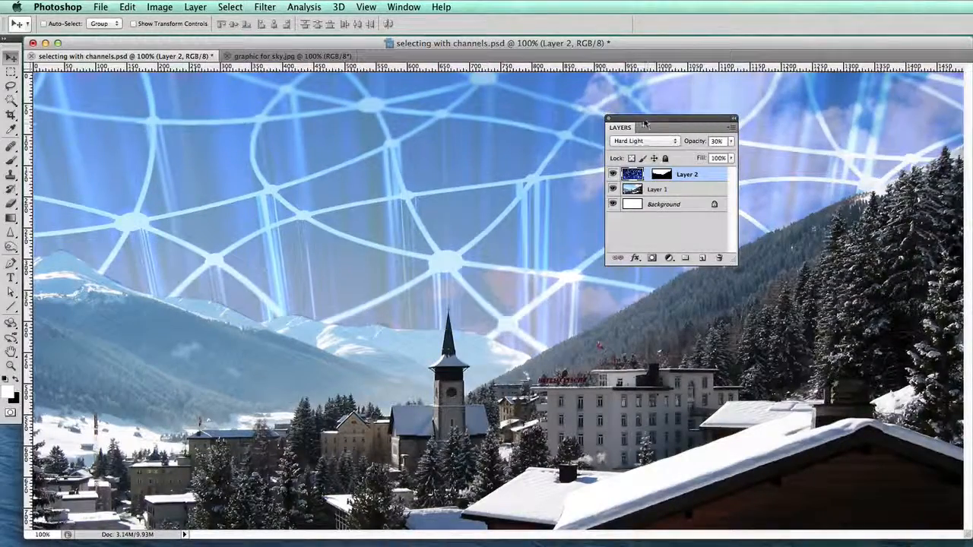
Adjust Layer 1 with Curves, pulling the RGB curve down in the shadows and slightly up in the highlights for more contrast
{"action": "left_click", "coordinate": [672, 188]}
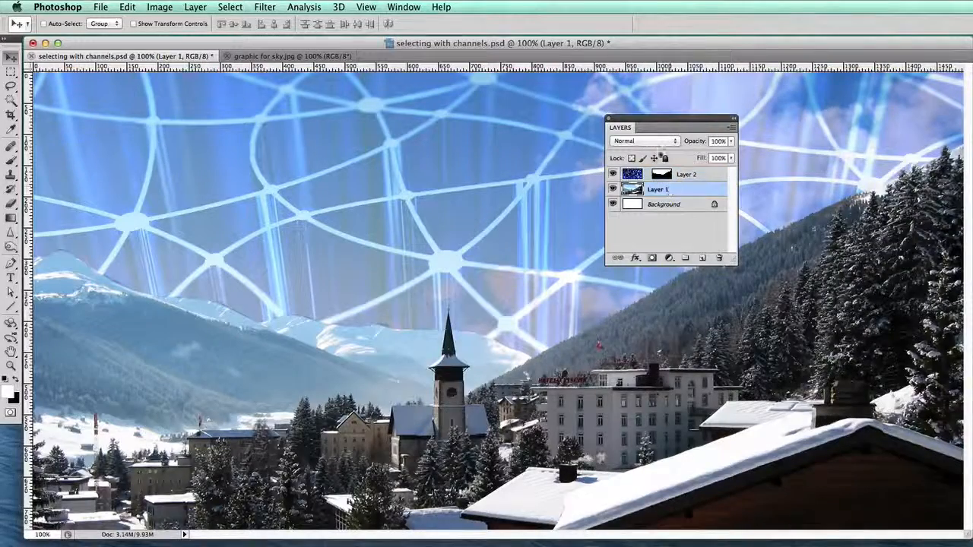
{"action": "key", "text": "F7"}
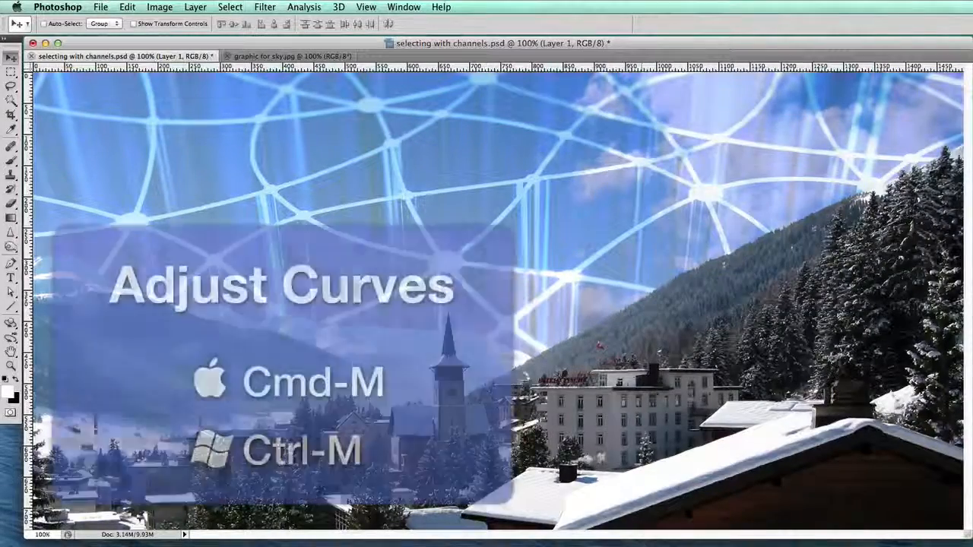
{"action": "key", "text": "F7"}
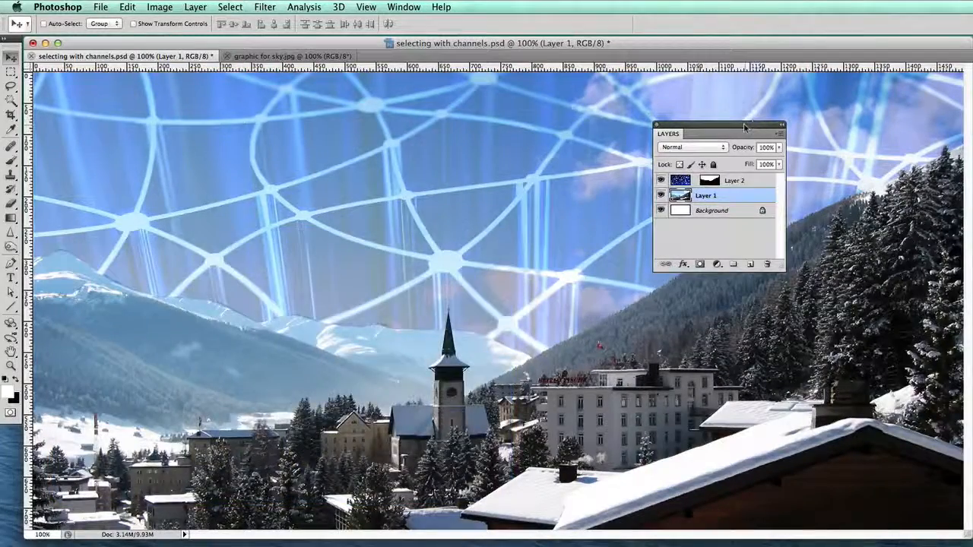
{"action": "key", "text": "super+m"}
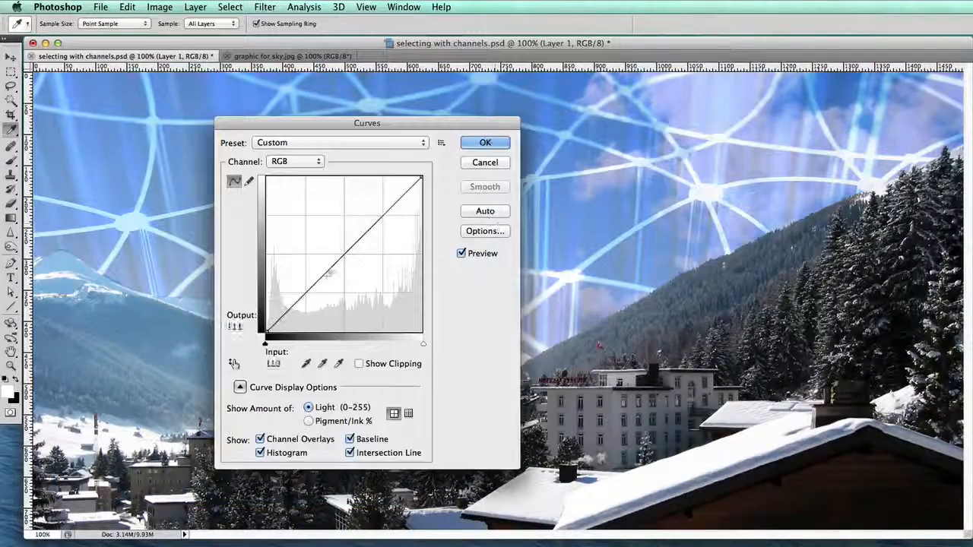
{"action": "left_click_drag", "start_coordinate": [304, 294], "coordinate": [296, 310]}
{"action": "left_click_drag", "start_coordinate": [360, 240], "coordinate": [360, 235]}
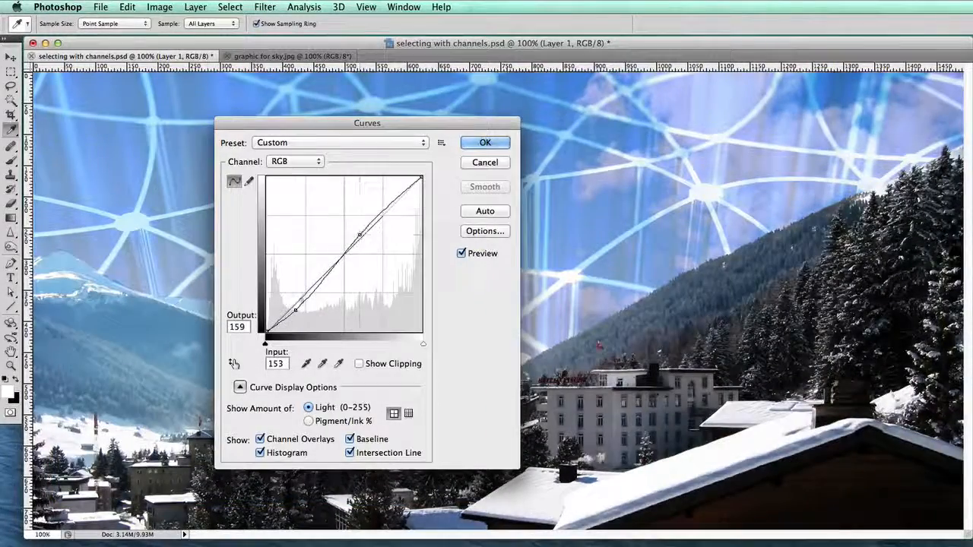
{"action": "left_click_drag", "start_coordinate": [296, 310], "coordinate": [295, 313]}
{"action": "left_click_drag", "start_coordinate": [360, 235], "coordinate": [362, 237]}
Strengthen the S-shaped RGB curve by raising its upper point and moving the black point to input 5, and apply the adjustment
{"action": "left_click_drag", "start_coordinate": [392, 123], "coordinate": [461, 4]}
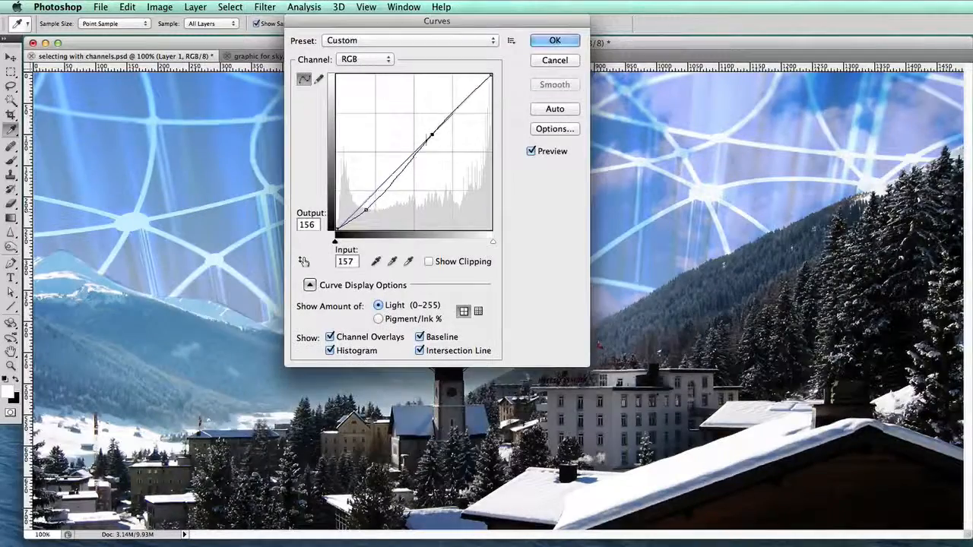
{"action": "left_click_drag", "start_coordinate": [431, 135], "coordinate": [427, 128]}
{"action": "left_click_drag", "start_coordinate": [366, 210], "coordinate": [341, 231]}
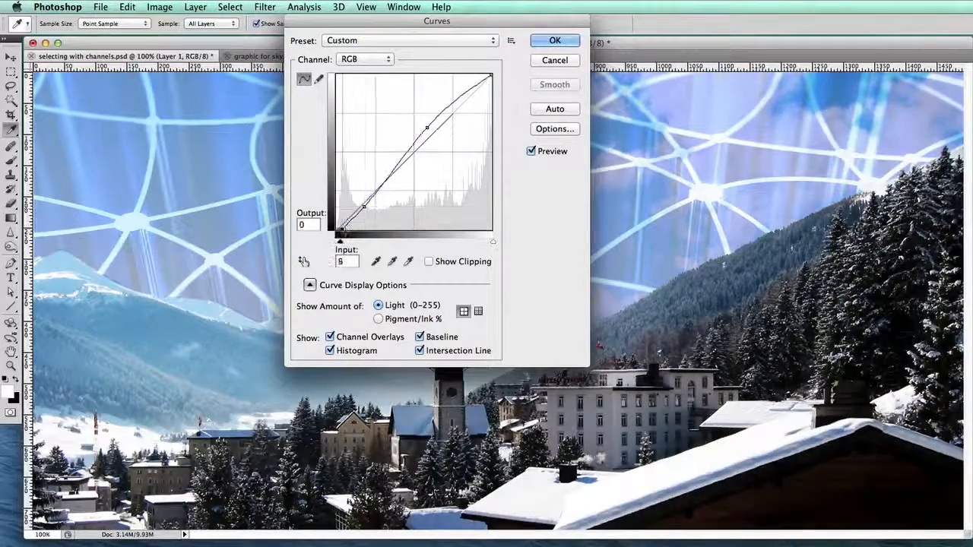
{"action": "left_click_drag", "start_coordinate": [426, 128], "coordinate": [424, 121]}
{"action": "left_click_drag", "start_coordinate": [364, 207], "coordinate": [365, 209]}
{"action": "left_click_drag", "start_coordinate": [374, 25], "coordinate": [459, 58]}
{"action": "left_click_drag", "start_coordinate": [509, 156], "coordinate": [511, 159]}
{"action": "left_click", "coordinate": [630, 74]}
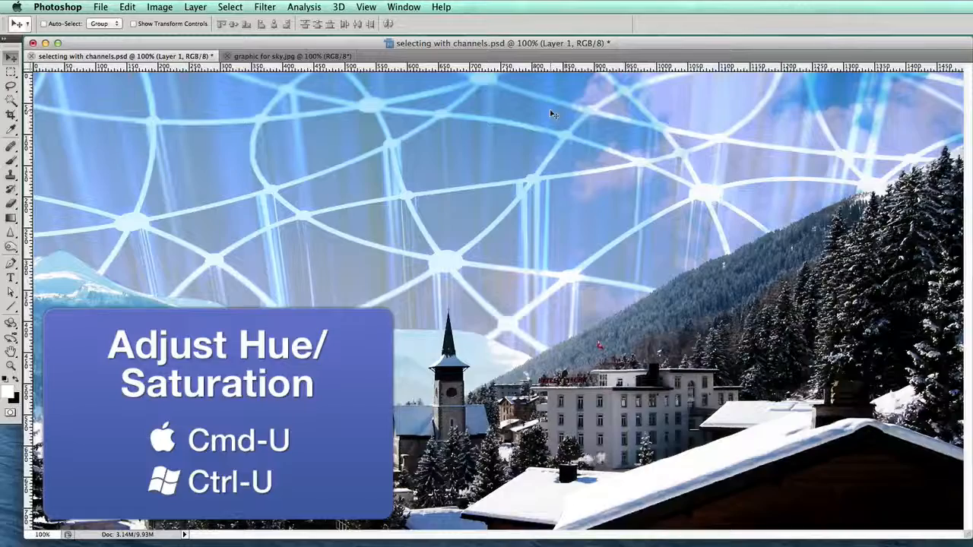
Increase the Master saturation of Layer 1 moderately with a Hue/Saturation adjustment
{"action": "key", "text": "super+u"}
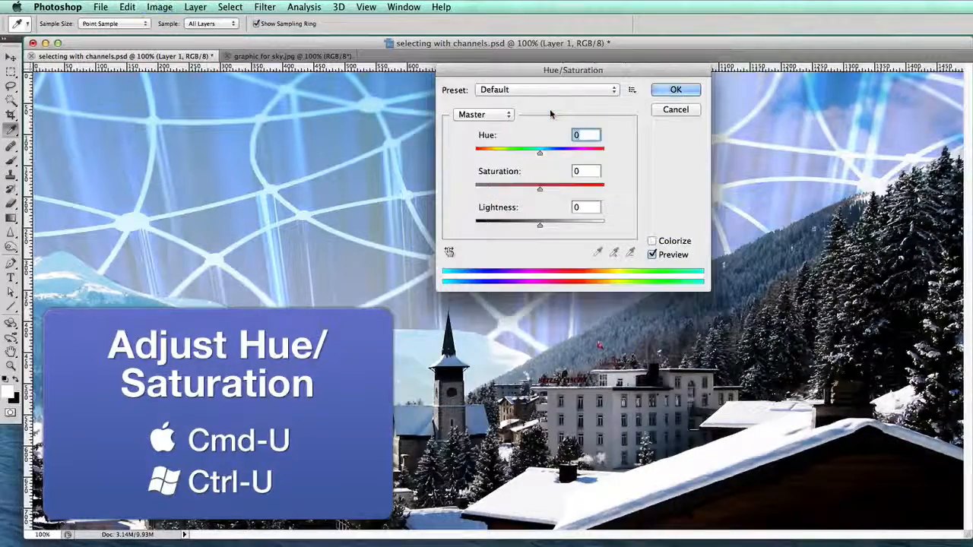
{"action": "mouse_move", "coordinate": [540, 187]}
{"action": "left_mouse_down"}
{"action": "mouse_move", "coordinate": [564, 189]}
{"action": "mouse_move", "coordinate": [554, 189]}
{"action": "left_mouse_up"}
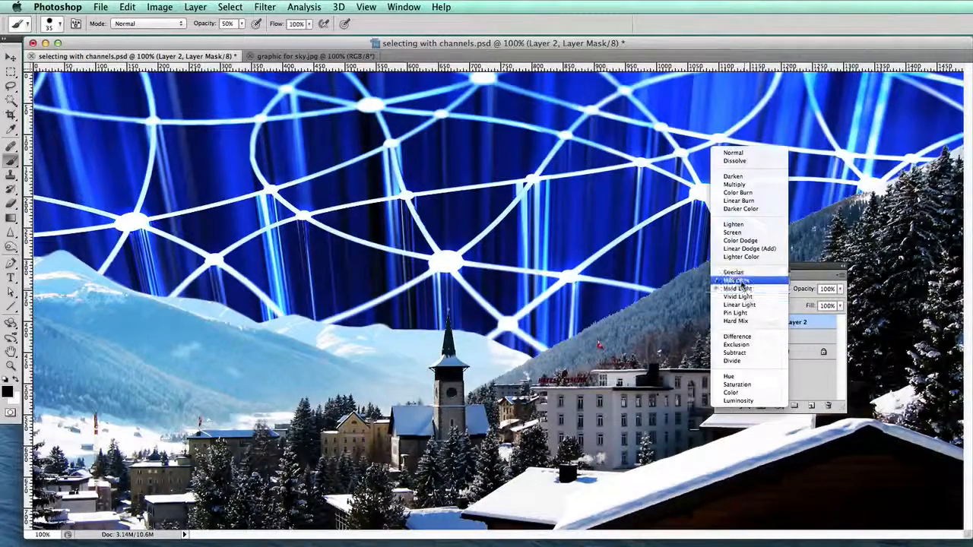
Set Layer 2's blend mode to Soft Light and duplicate the layer to intensify the network graphic
{"action": "left_click", "coordinate": [737, 280]}
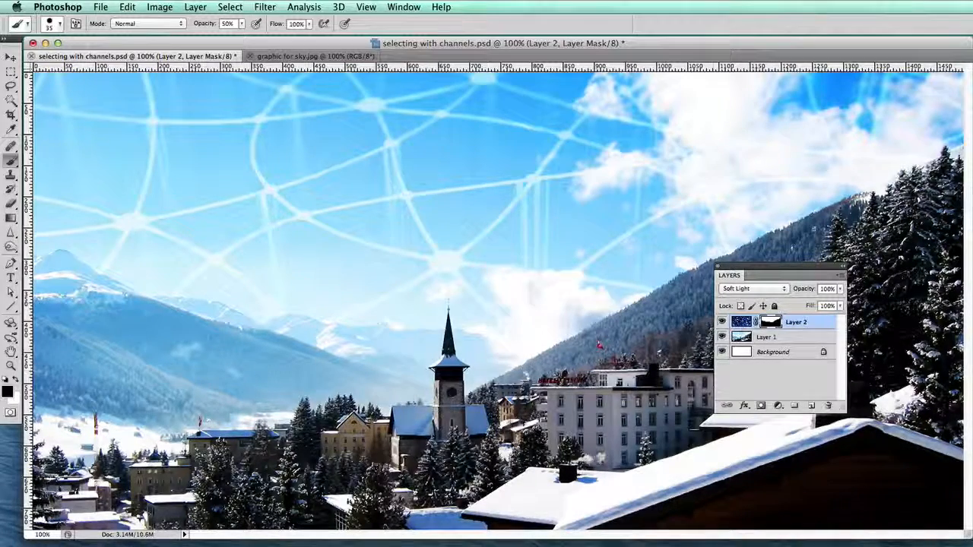
{"action": "left_click", "coordinate": [741, 323]}
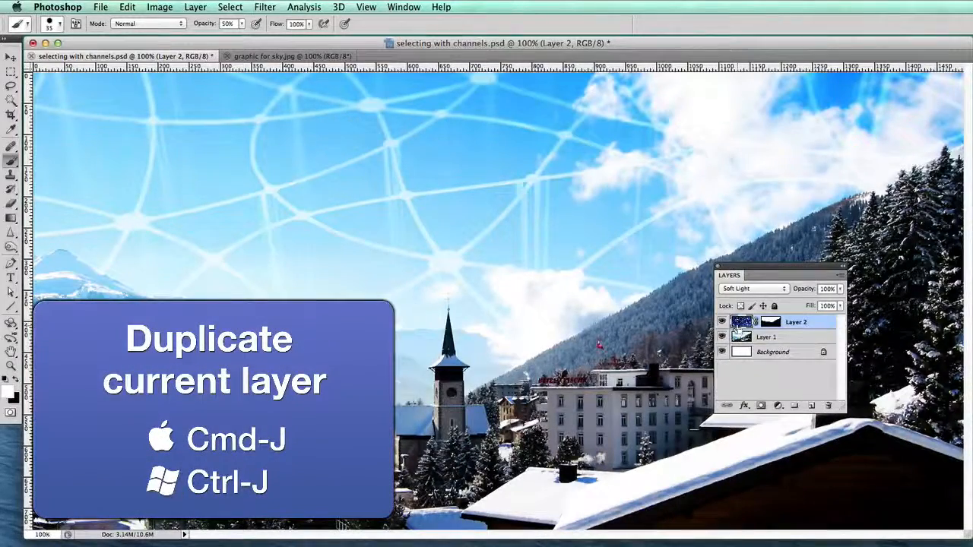
{"action": "key", "text": "super+j"}
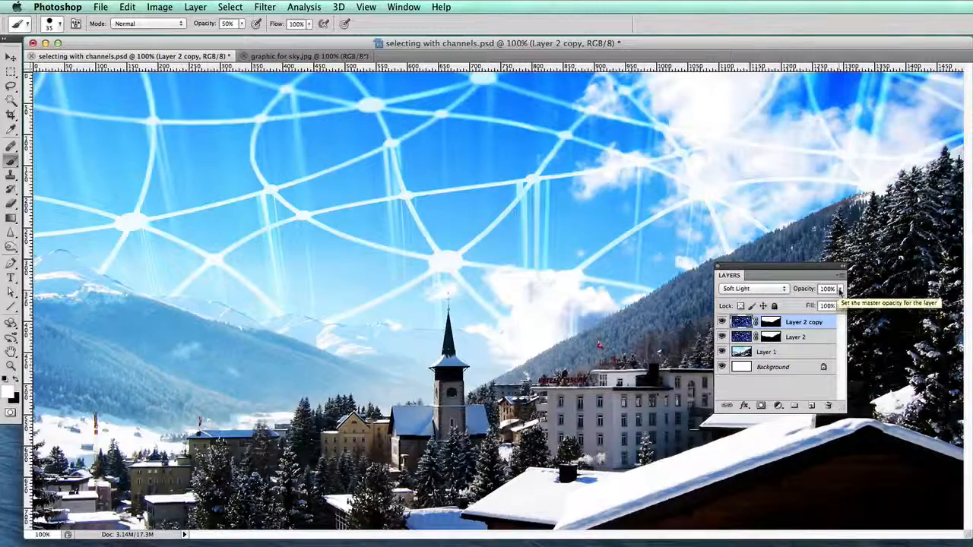
Lower the duplicated network graphic layer's opacity to 48% and hide the layer list to leave the image unobstructed
{"action": "left_click", "coordinate": [840, 291]}
{"action": "left_click_drag", "start_coordinate": [838, 302], "coordinate": [807, 304]}
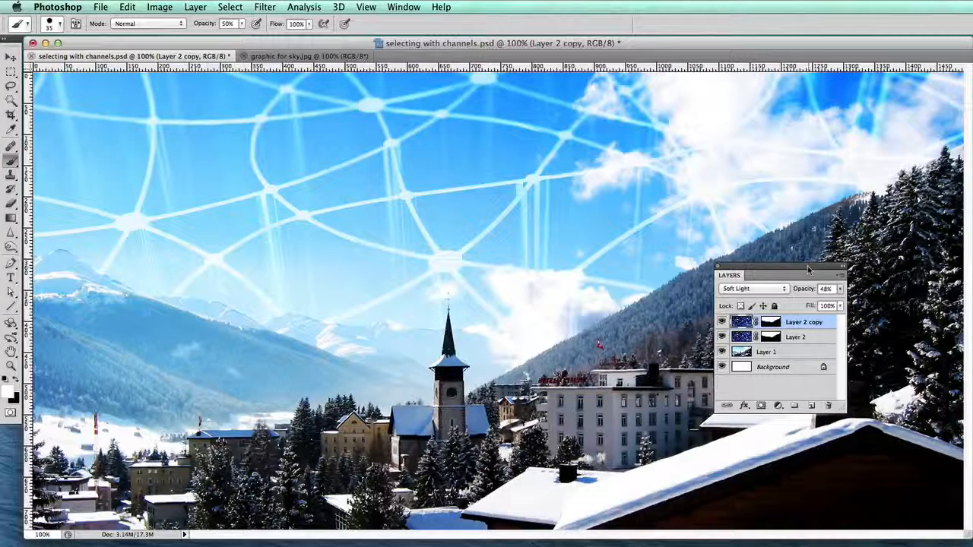
{"action": "key", "text": "F7"}
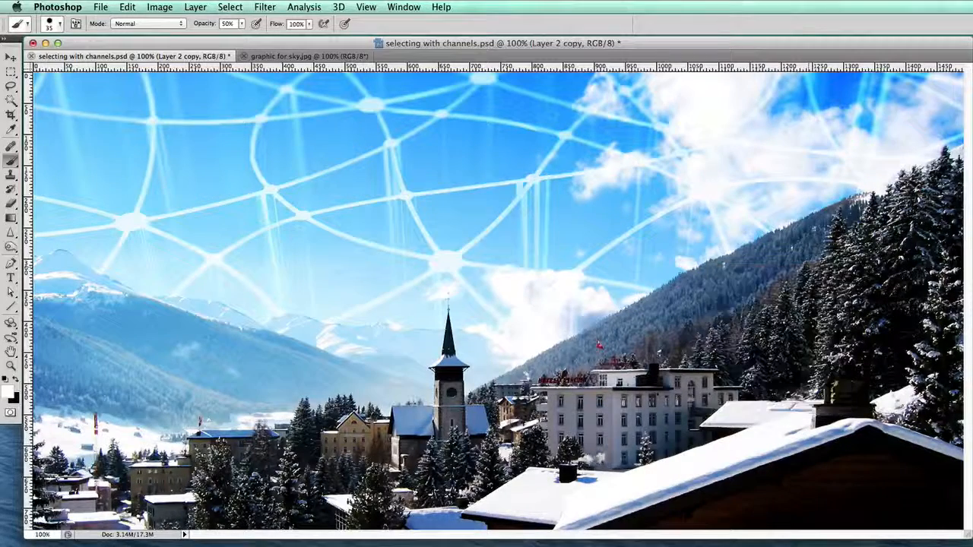